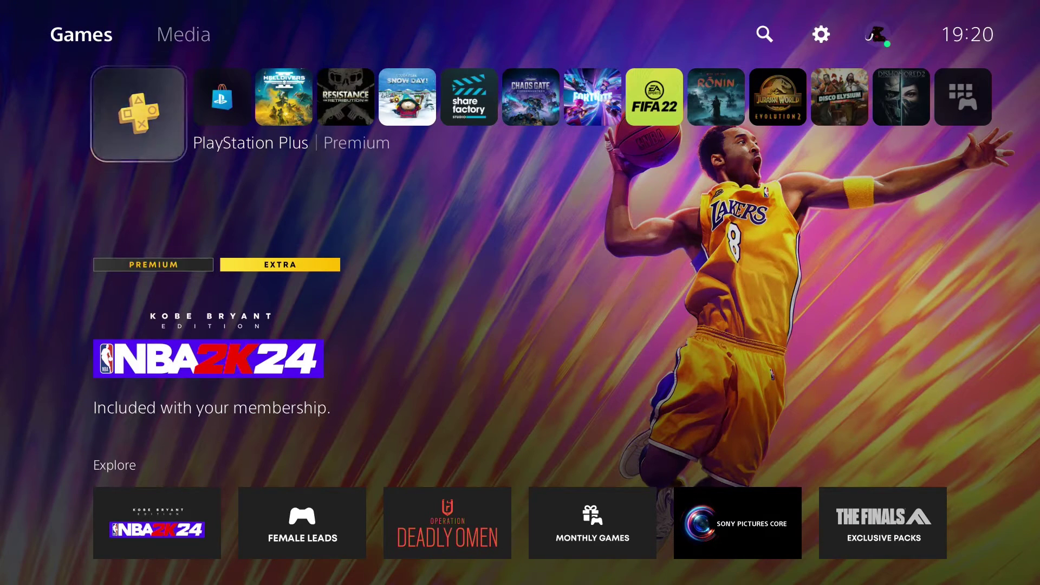
# Open the Network section of the console's settings.
pyautogui.press('Up')
pyautogui.press('Right')
pyautogui.press('Right')
pyautogui.press('Right')
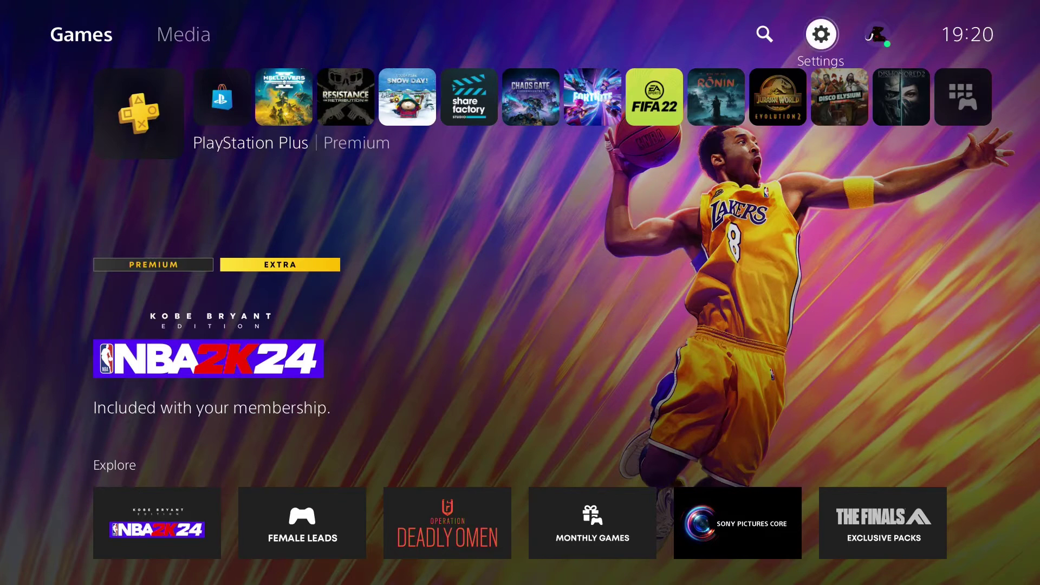
pyautogui.press('Return')
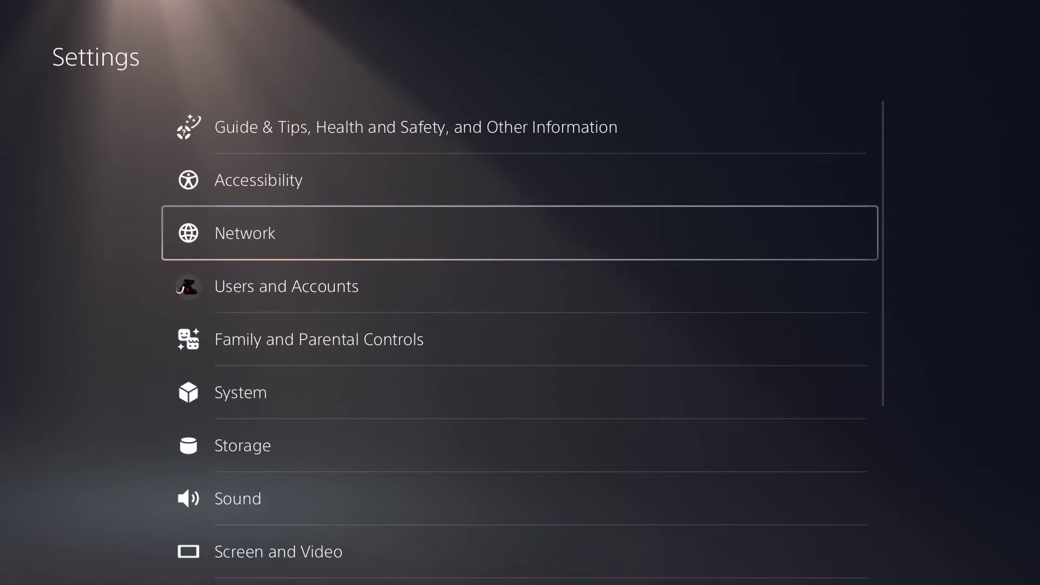
pyautogui.press('Return')
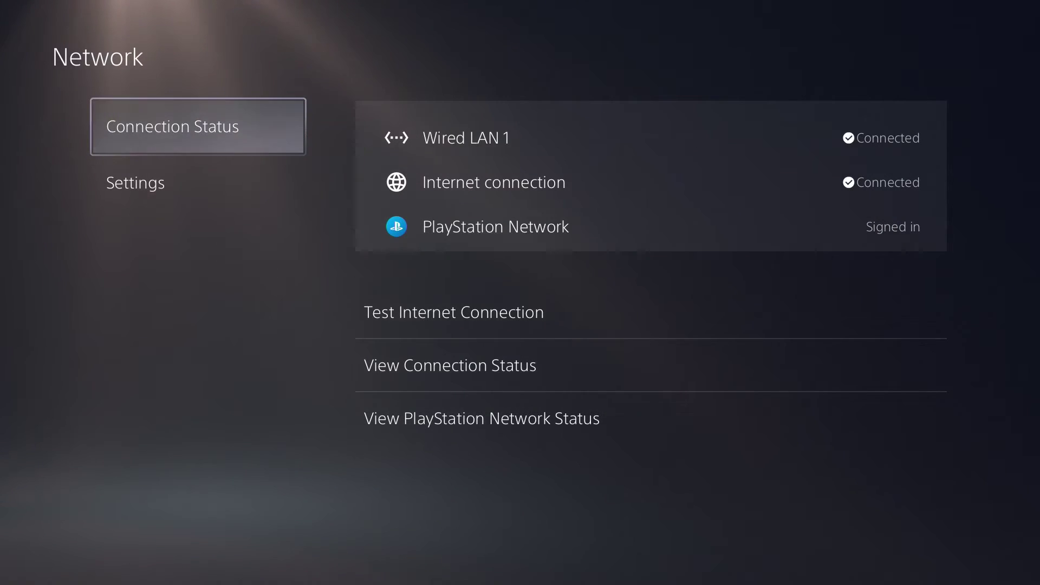
# View the details of the current connection status, including the IP and MAC address entries, and return to the Network page.
pyautogui.press('Right')
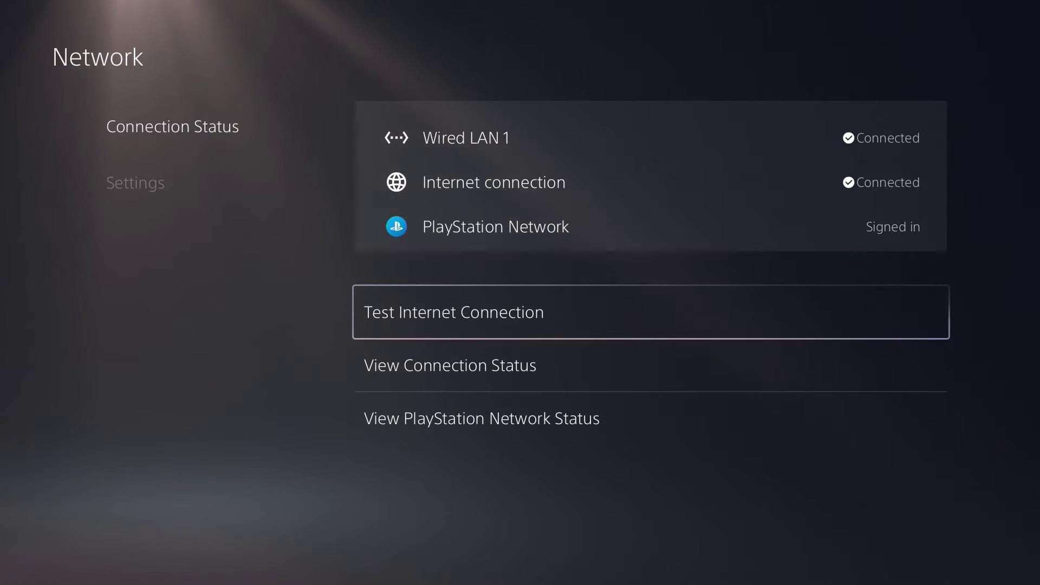
pyautogui.press('Down')
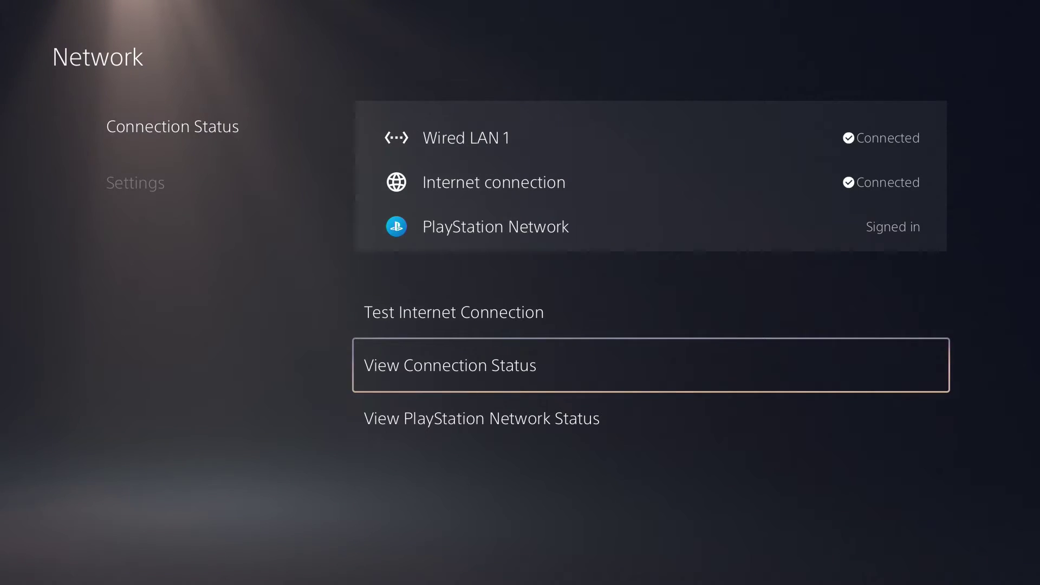
pyautogui.press('Return')
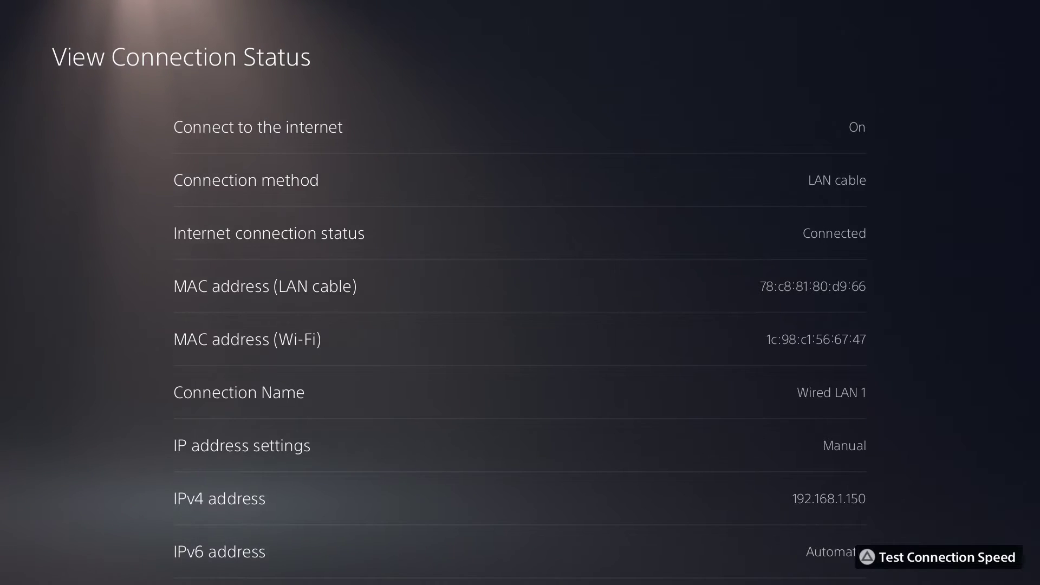
pyautogui.scroll(-5, 520, 336)
pyautogui.press('Escape')
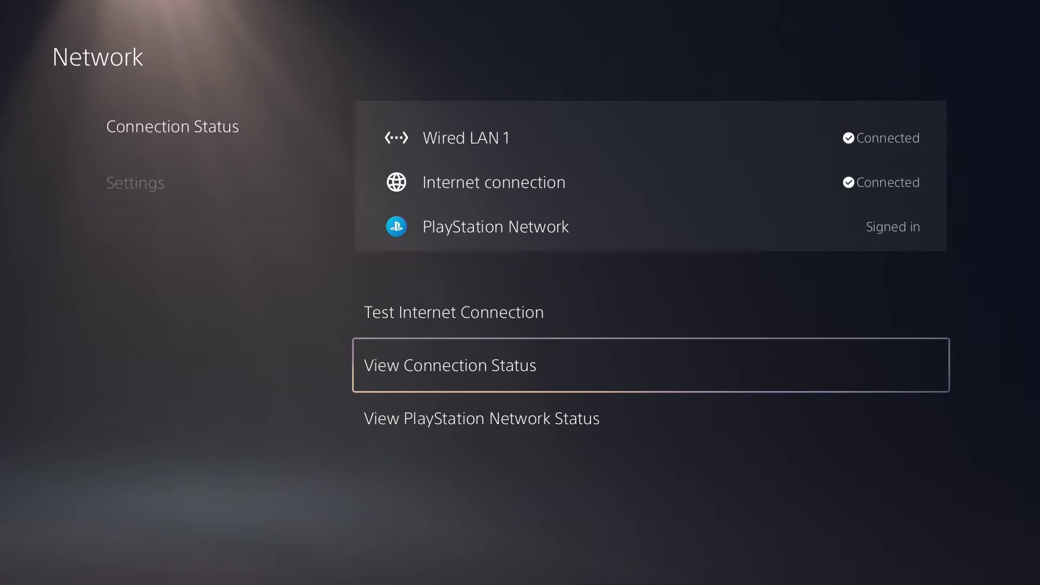
# Open Set Up Internet Connection from the Network settings.
pyautogui.press('Left')
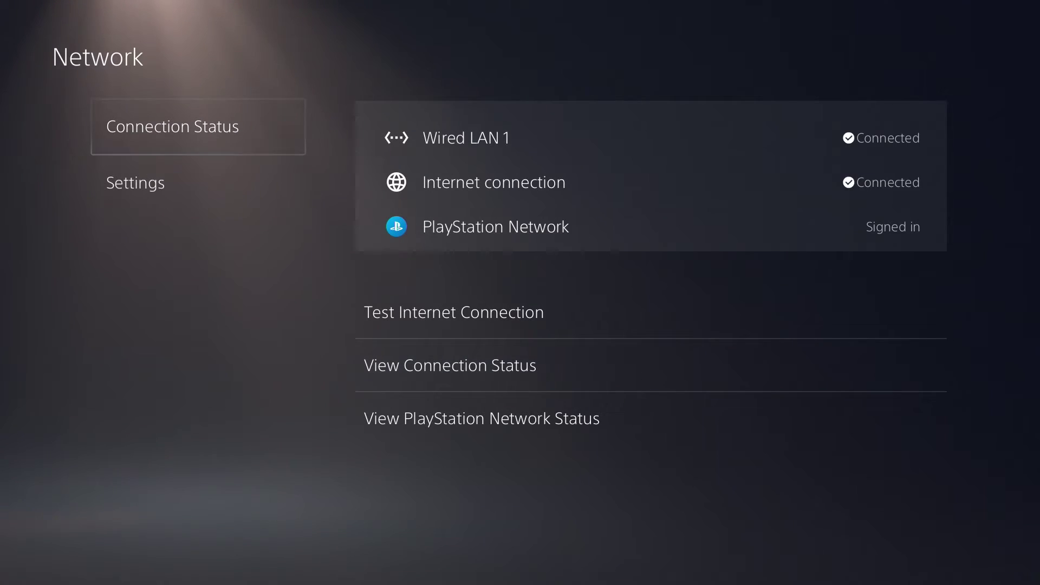
pyautogui.press('Down')
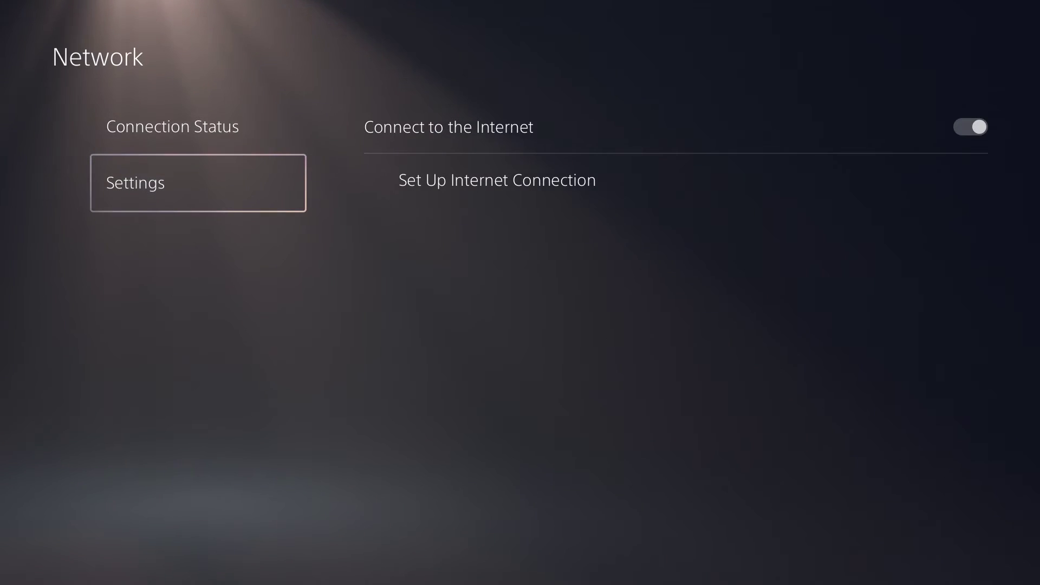
pyautogui.press('Right')
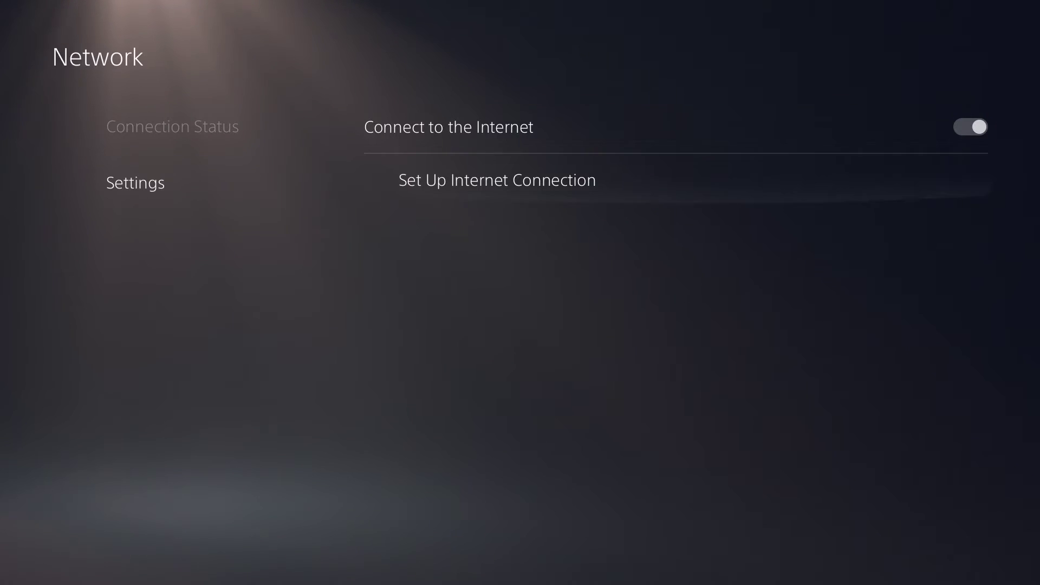
pyautogui.press('Down')
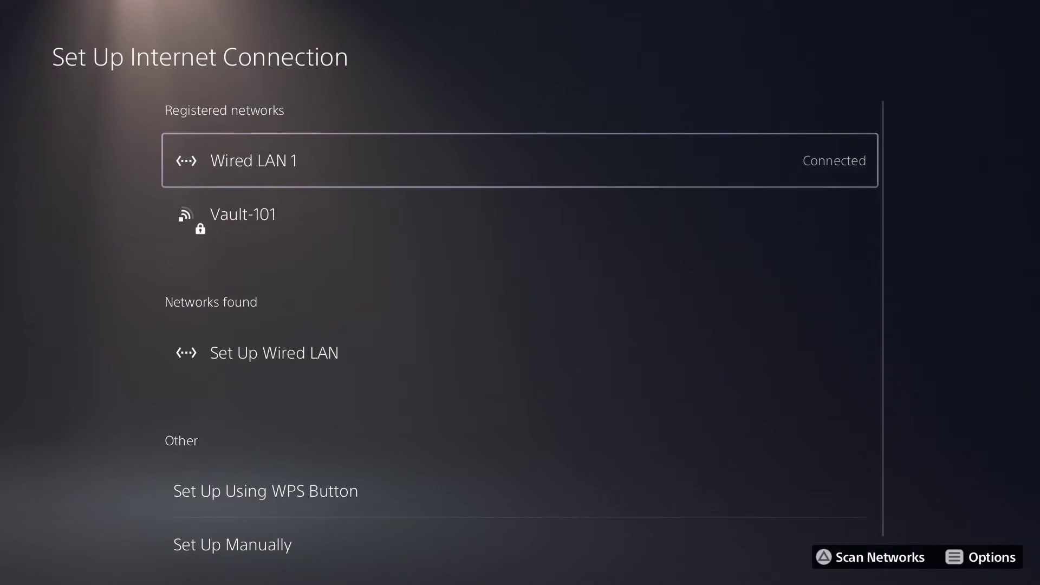
# Start setting up a new internet connection manually, using a LAN cable.
pyautogui.press('Down')
pyautogui.press('Down')
pyautogui.press('Down')
pyautogui.press('Down')
pyautogui.press('Down')
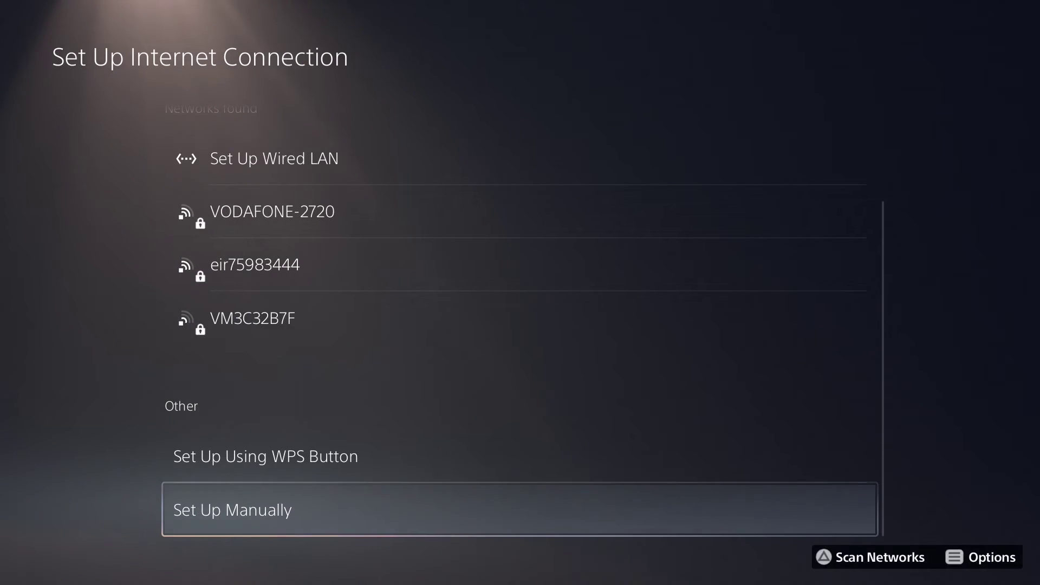
pyautogui.press('Return')
pyautogui.press('Down')
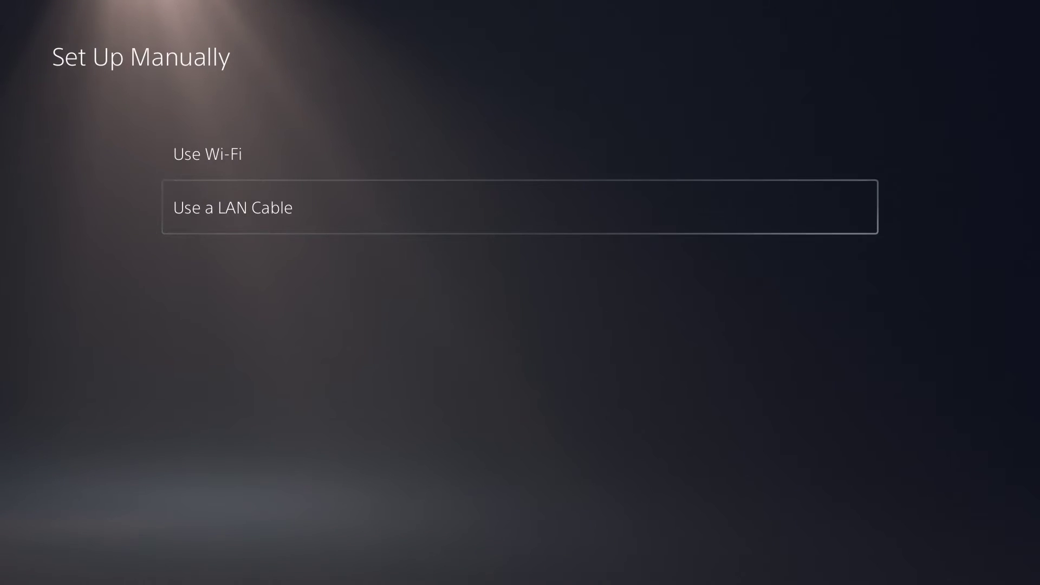
pyautogui.press('Up')
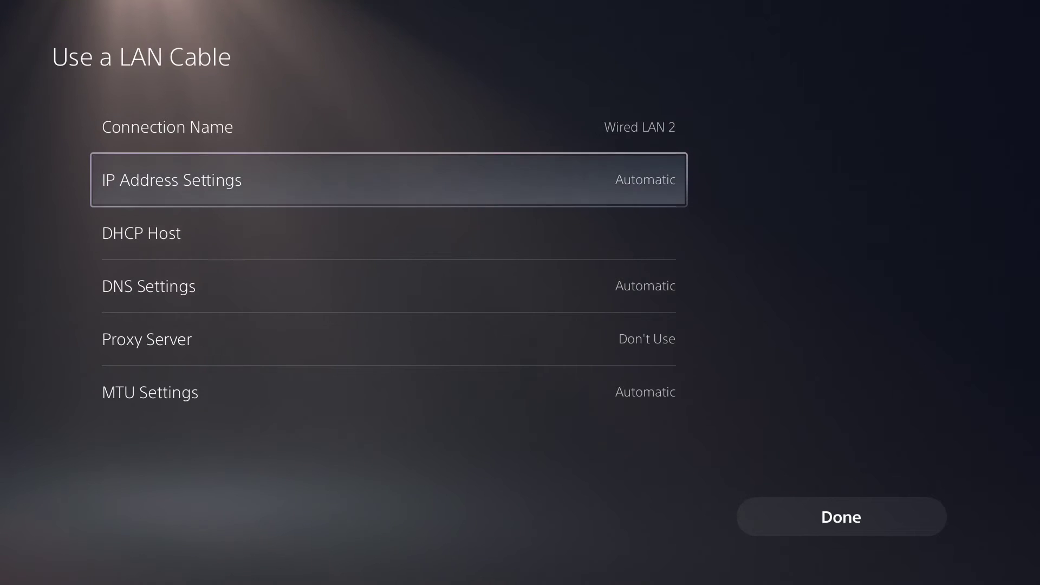
# Set the new wired connection's IP Address Settings to Manual.
pyautogui.press('Return')
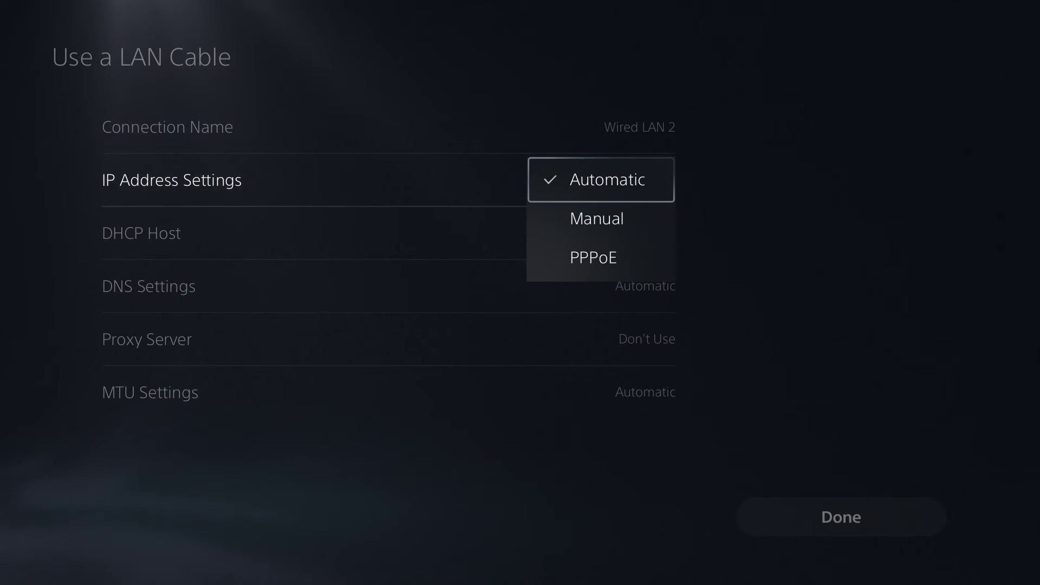
pyautogui.press('Down')
pyautogui.press('Return')
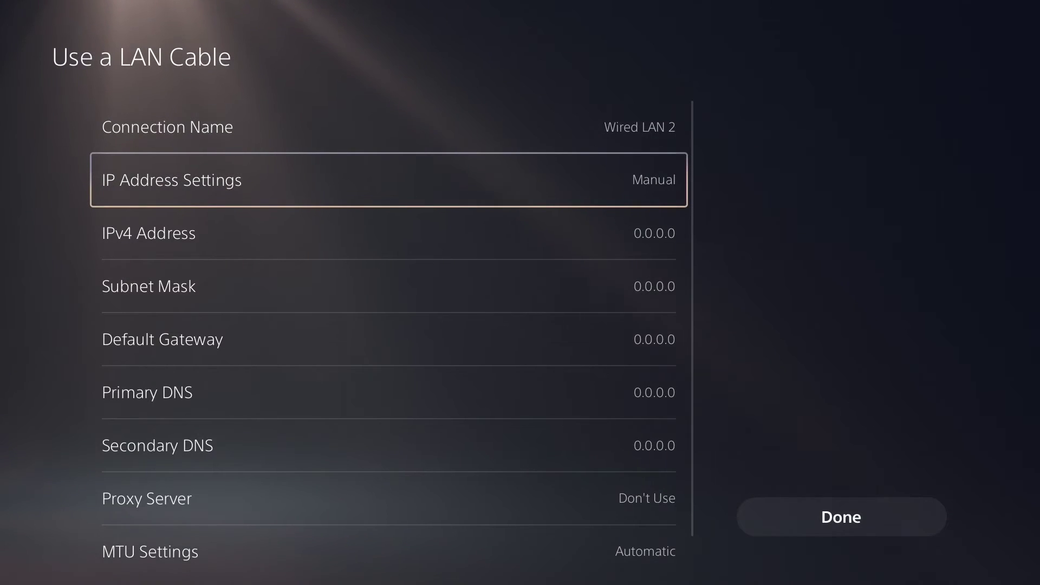
# Examine the manual connection's IPv4 address, subnet mask, default gateway, primary and secondary DNS, proxy server and MTU fields.
pyautogui.press('Down')
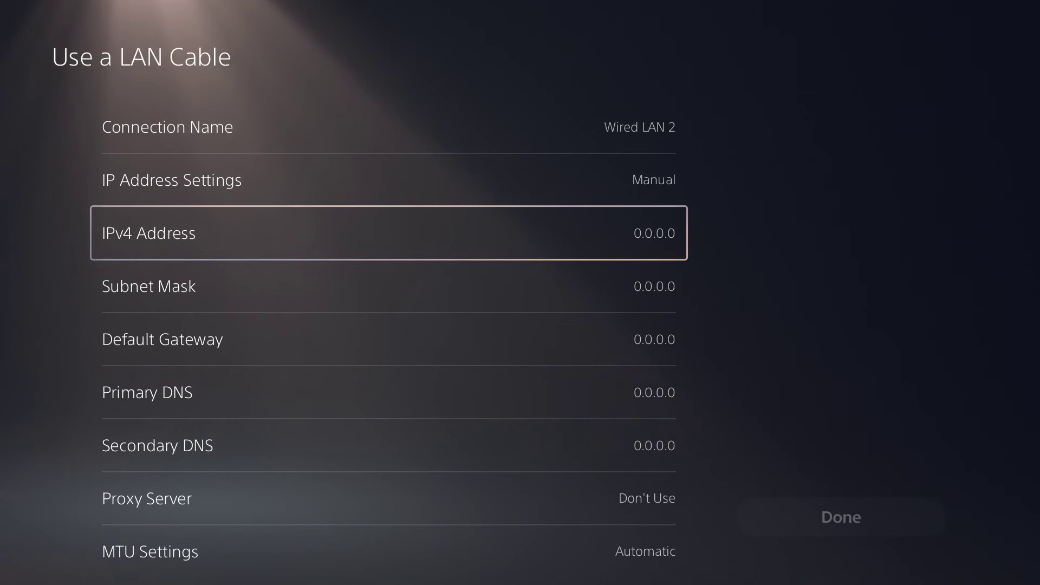
pyautogui.press('Down')
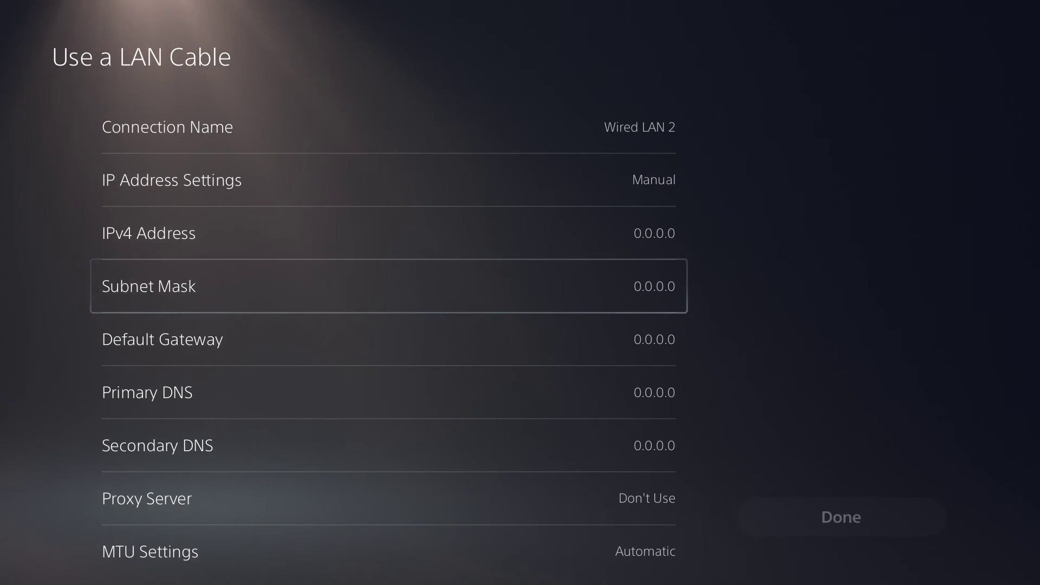
pyautogui.press('Down')
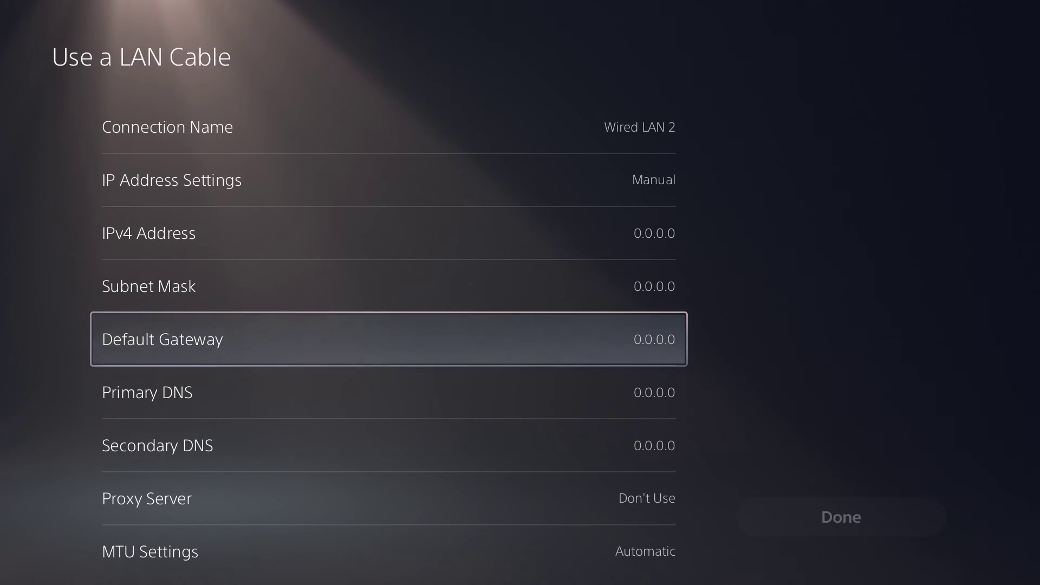
pyautogui.press('Down')
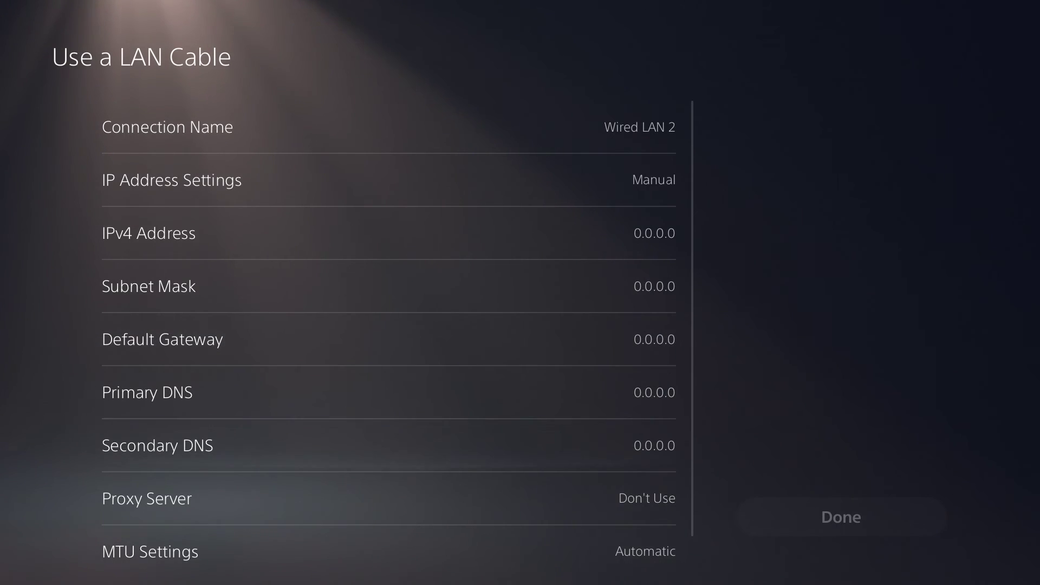
pyautogui.press('Down')
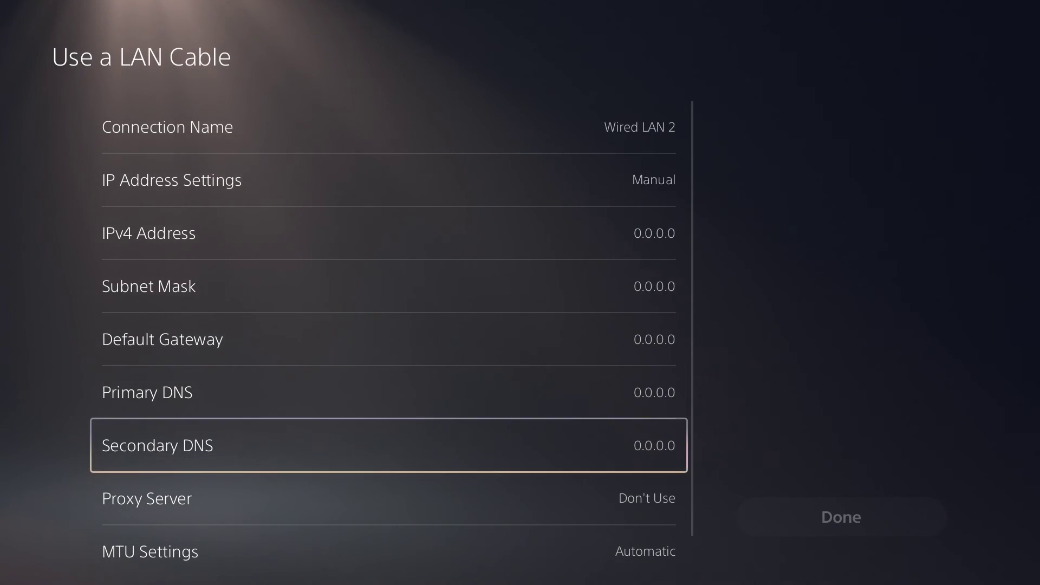
pyautogui.press('Up')
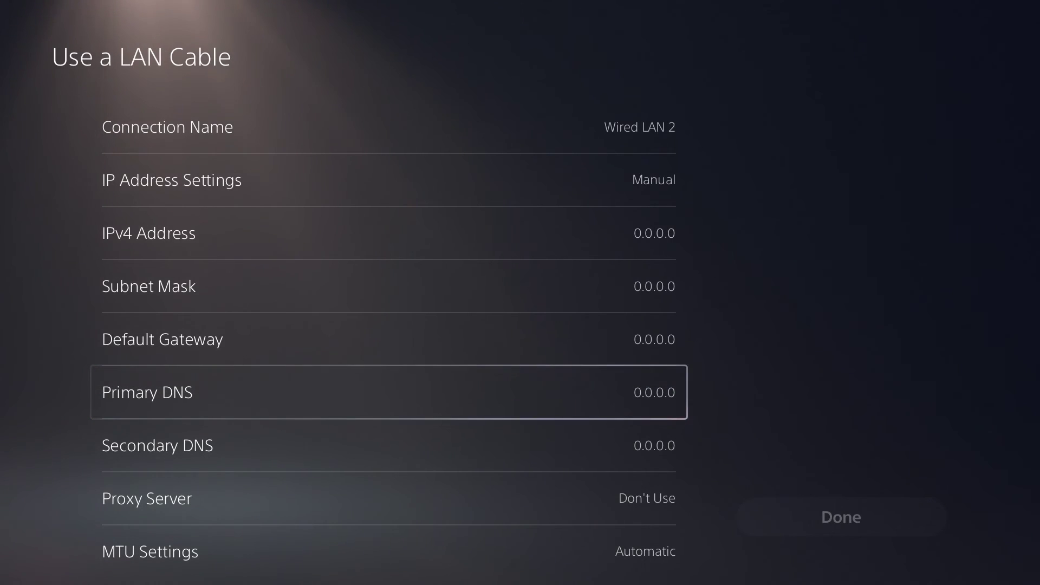
pyautogui.click(389, 445)
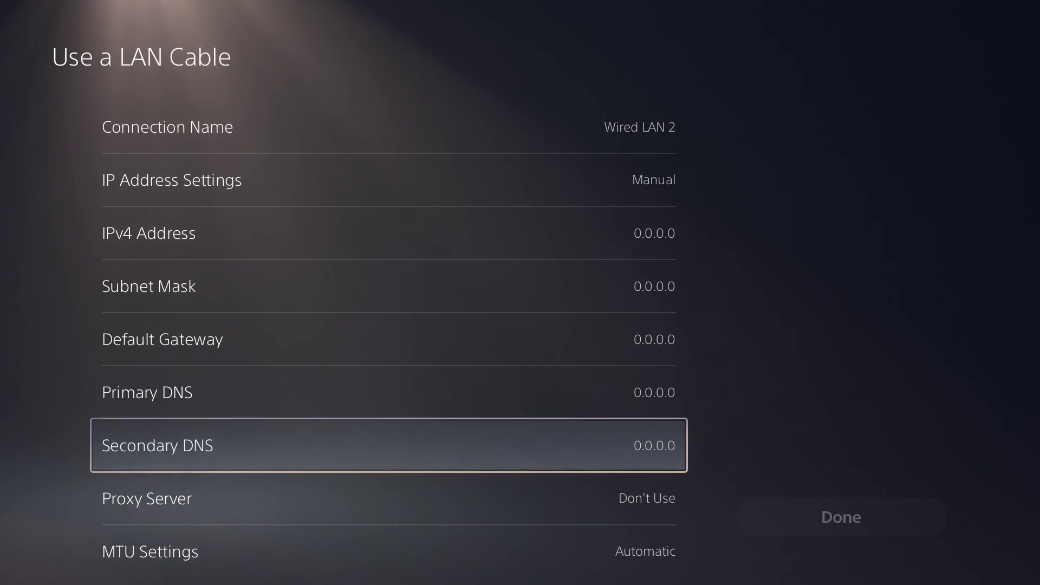
pyautogui.press('Down')
pyautogui.press('Down')
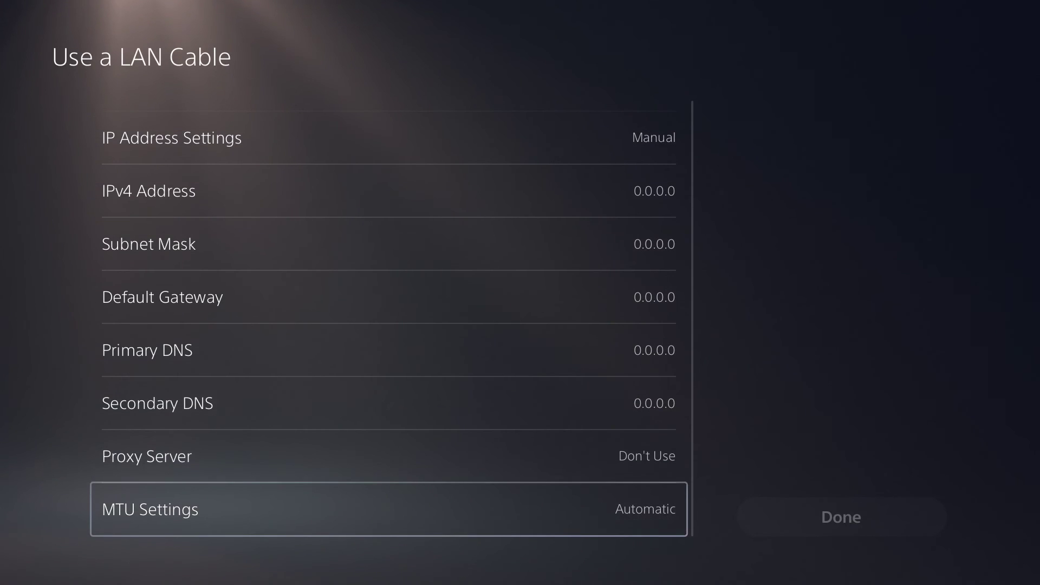
pyautogui.press('Right')
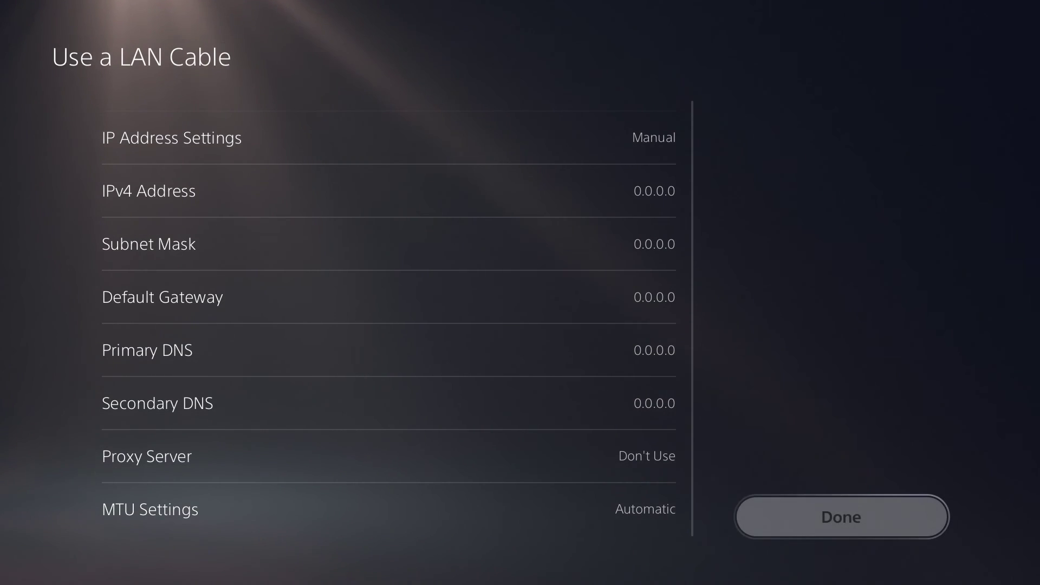
pyautogui.press('Left')
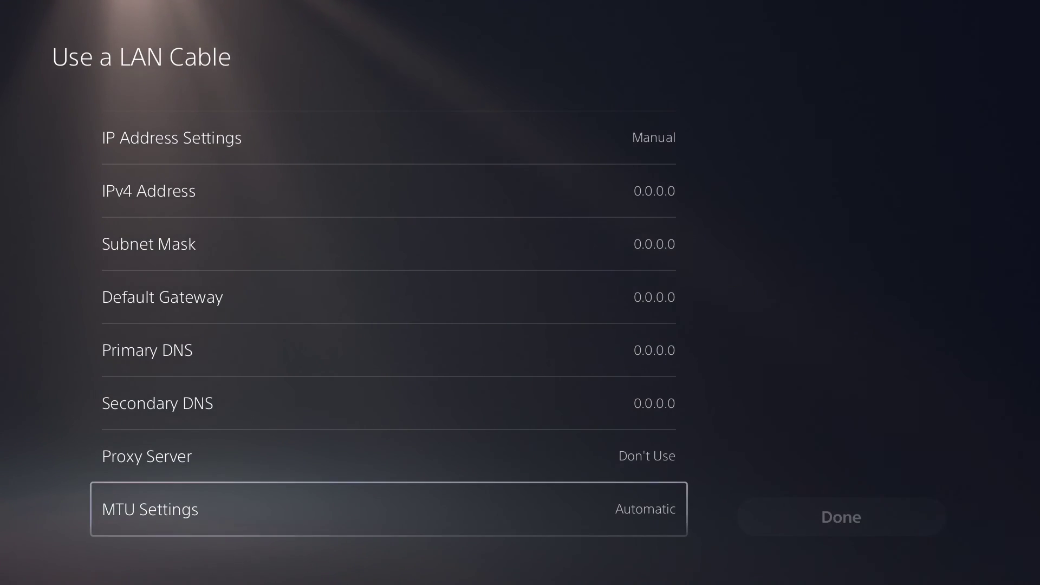
# Review the wired connection's entries again from MTU back up to the connection name, then the IPv4 address and the Done option.
pyautogui.press('Up')
pyautogui.press('Up')
pyautogui.press('Up')
pyautogui.press('Up')
pyautogui.press('Up')
pyautogui.press('Up')
pyautogui.press('Up')
pyautogui.press('Up')
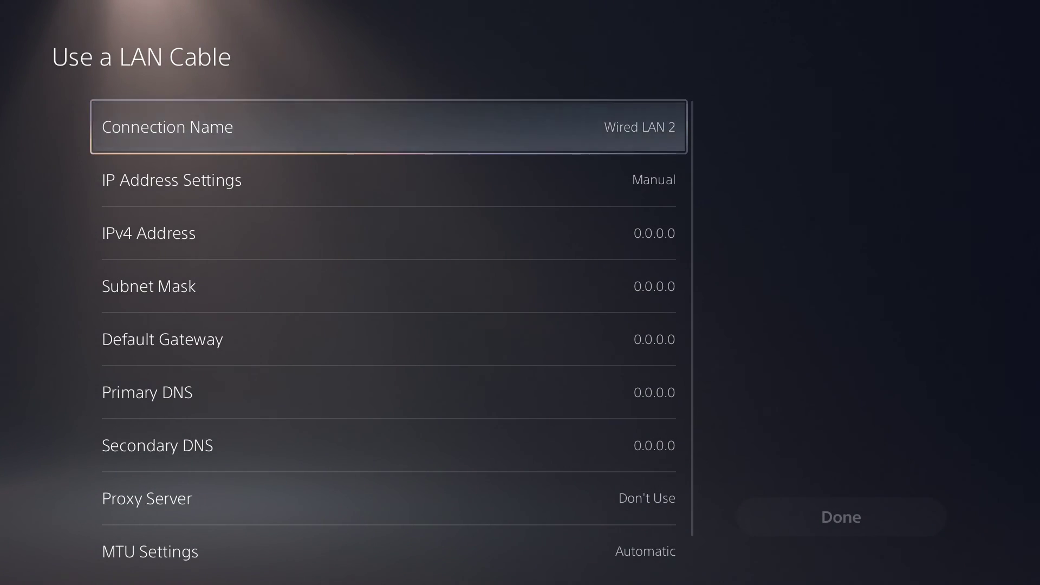
pyautogui.press('Down')
pyautogui.press('Down')
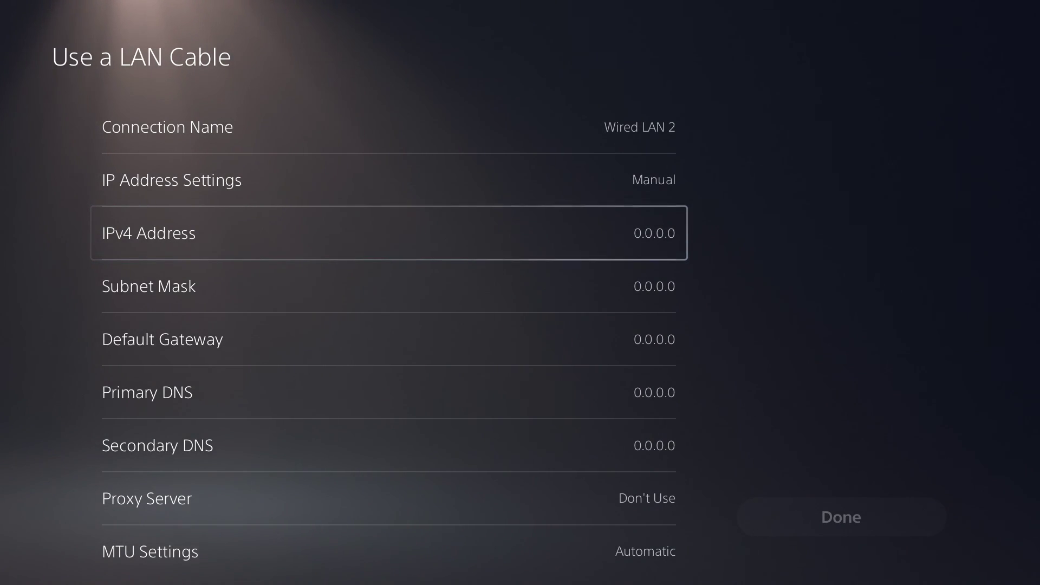
pyautogui.click(841, 517)
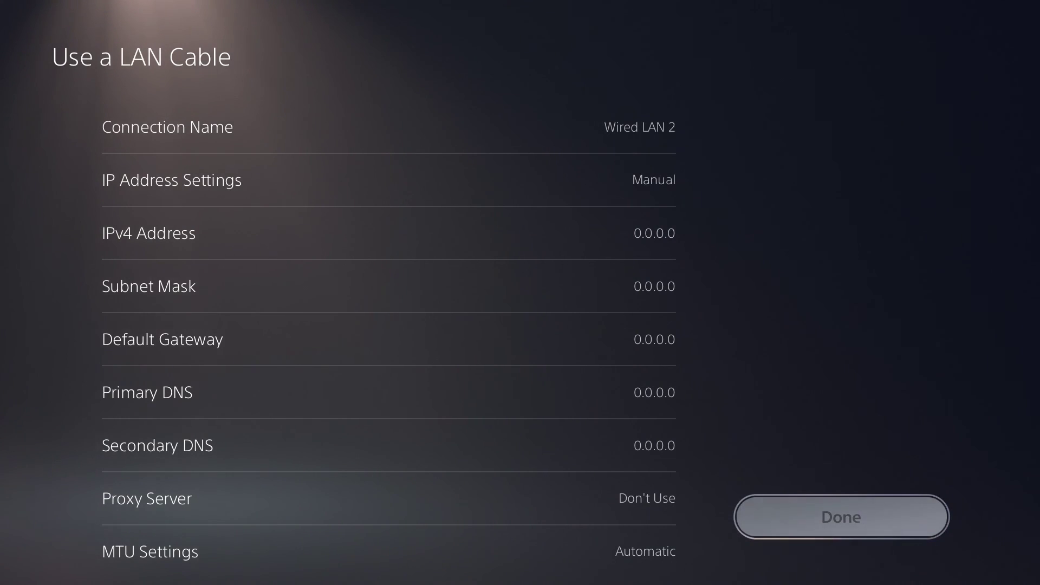